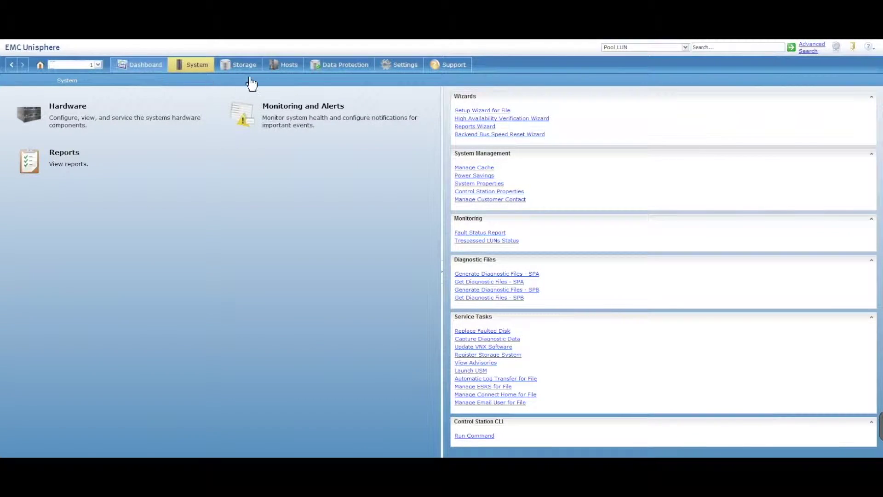
- Navigate from Settings through Security to the User Management page
{"action": "left_click", "coordinate": [401, 65]}
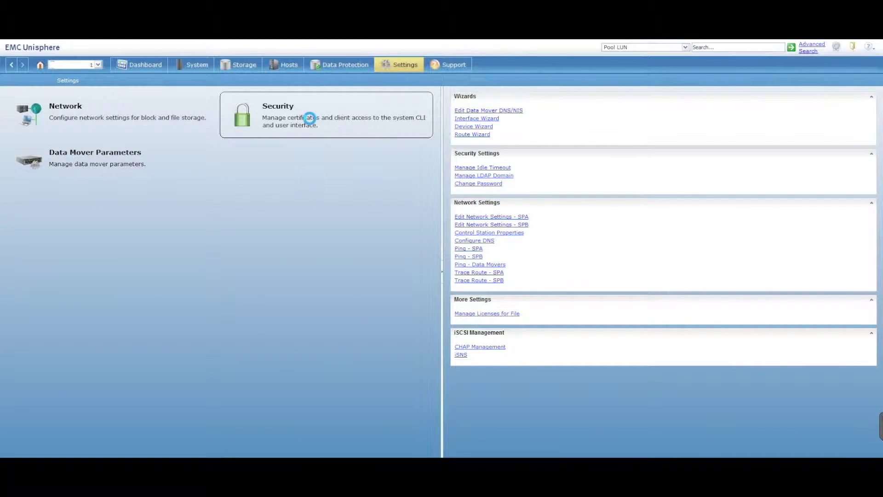
{"action": "left_click", "coordinate": [311, 121]}
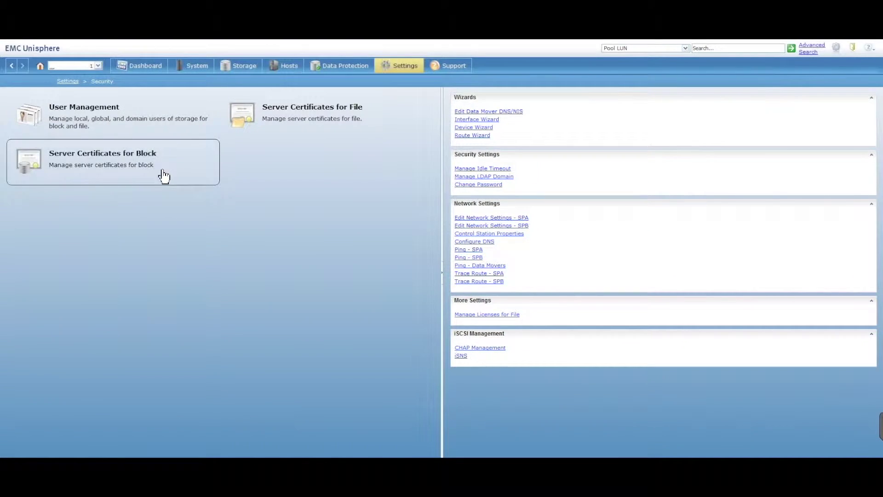
{"action": "left_click", "coordinate": [105, 119]}
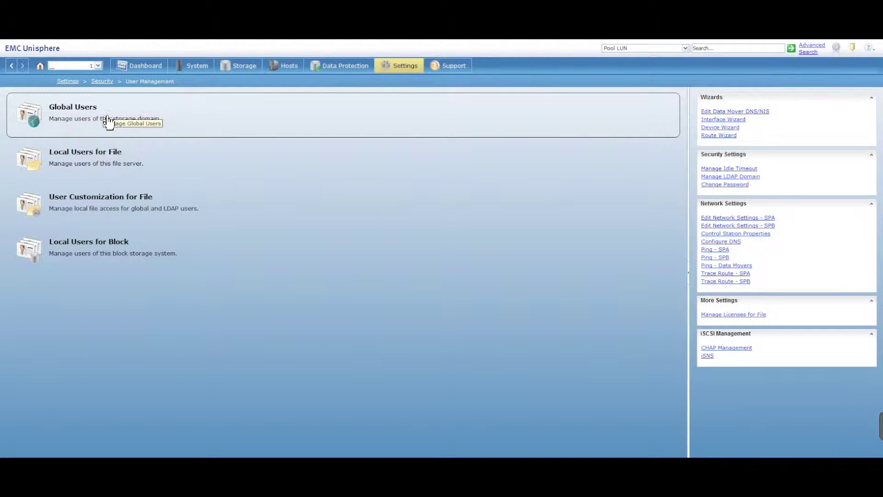
- Start a new global user named admintwo and enter its password twice
{"action": "left_click", "coordinate": [164, 119]}
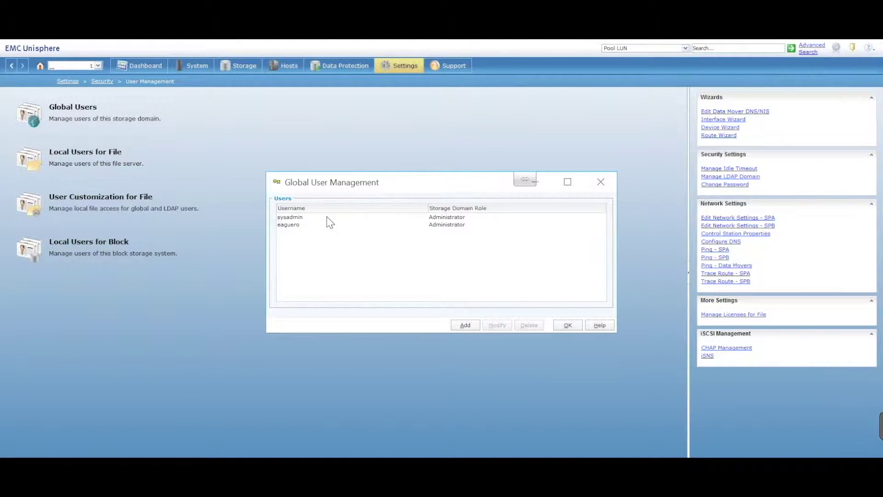
{"action": "left_click", "coordinate": [290, 217]}
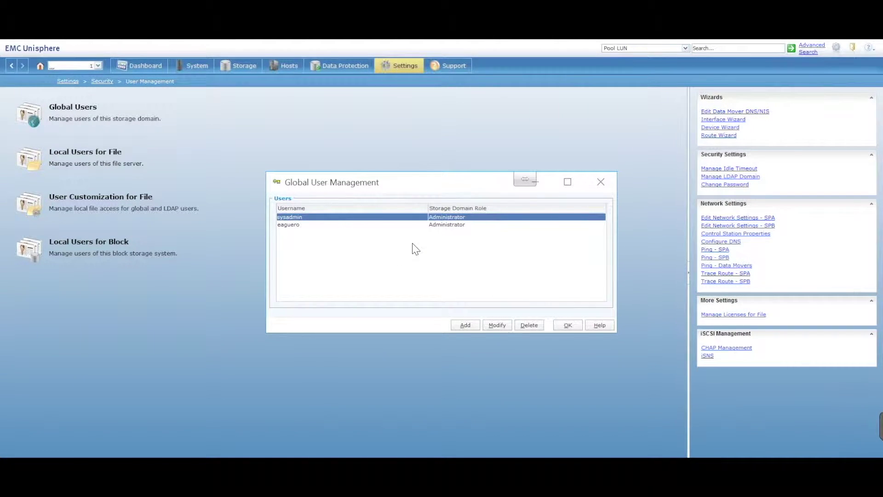
{"action": "left_click", "coordinate": [465, 325]}
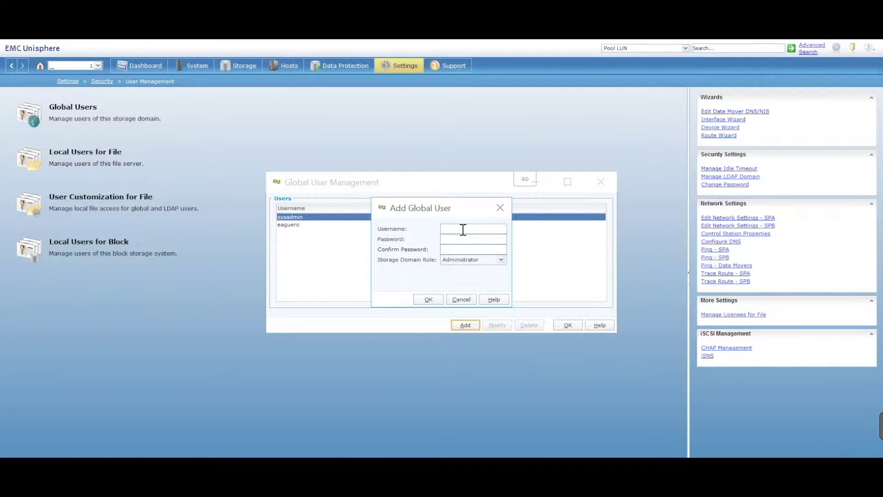
{"action": "type", "text": "admin"}
{"action": "type", "text": "two"}
{"action": "type", "text": "********"}
{"action": "key", "text": "Tab"}
{"action": "type", "text": "********"}
- Keep the Administrator storage domain role and confirm creating admintwo
{"action": "left_click", "coordinate": [487, 261]}
{"action": "left_click", "coordinate": [488, 269]}
{"action": "left_click", "coordinate": [502, 261]}
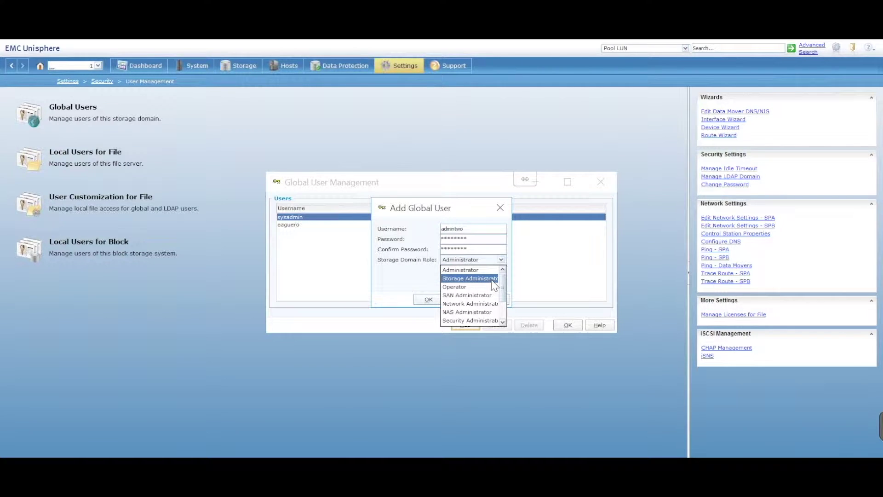
{"action": "scroll", "coordinate": [469, 288], "scroll_direction": "down", "scroll_amount": 1}
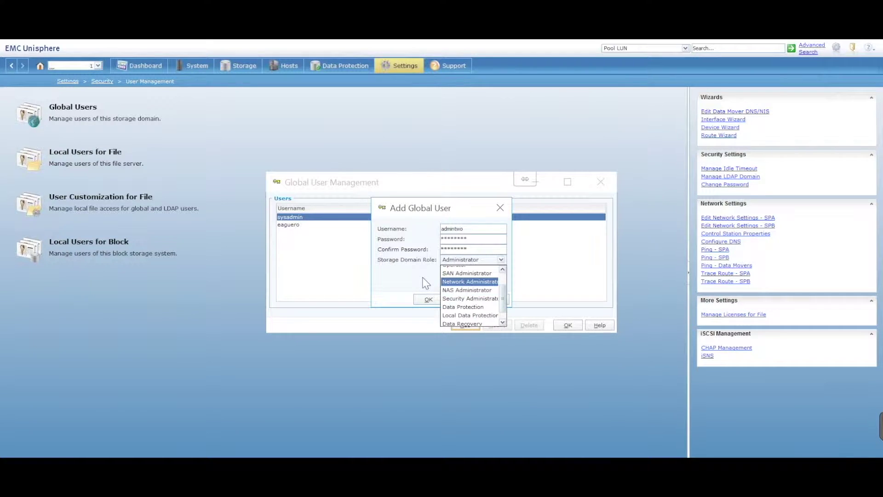
{"action": "scroll", "coordinate": [412, 284], "scroll_direction": "up", "scroll_amount": 2}
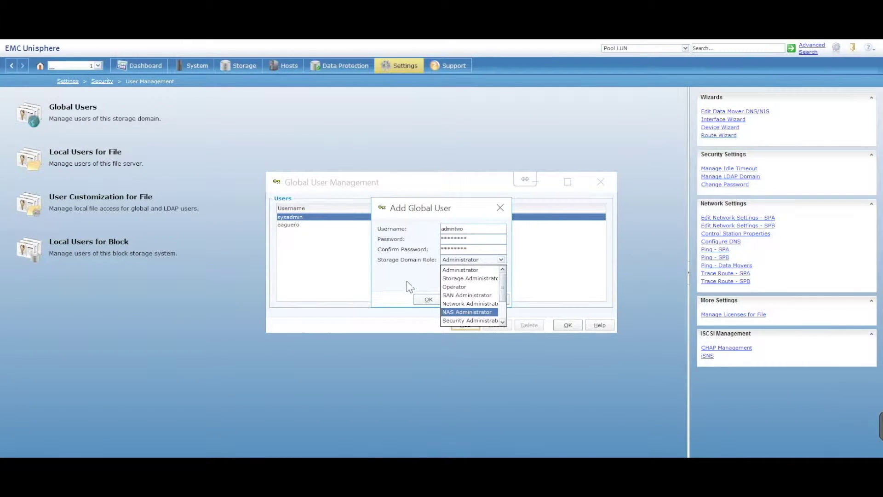
{"action": "left_click", "coordinate": [400, 287]}
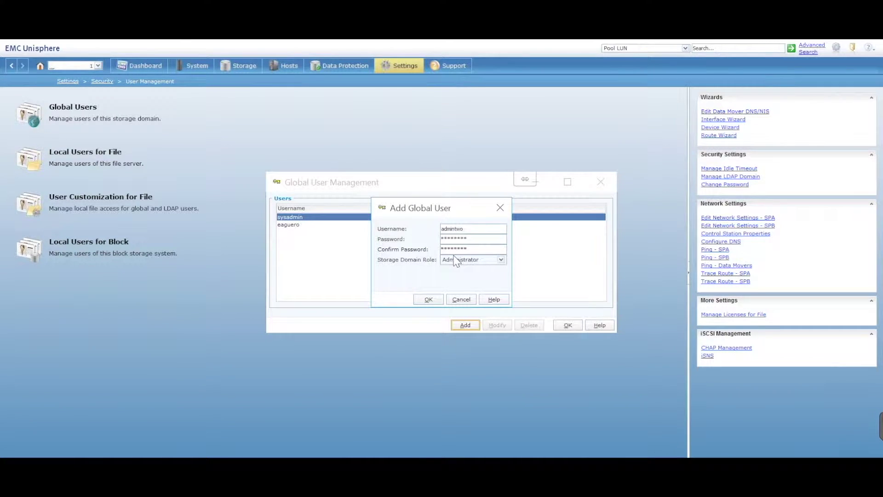
{"action": "left_click", "coordinate": [430, 300]}
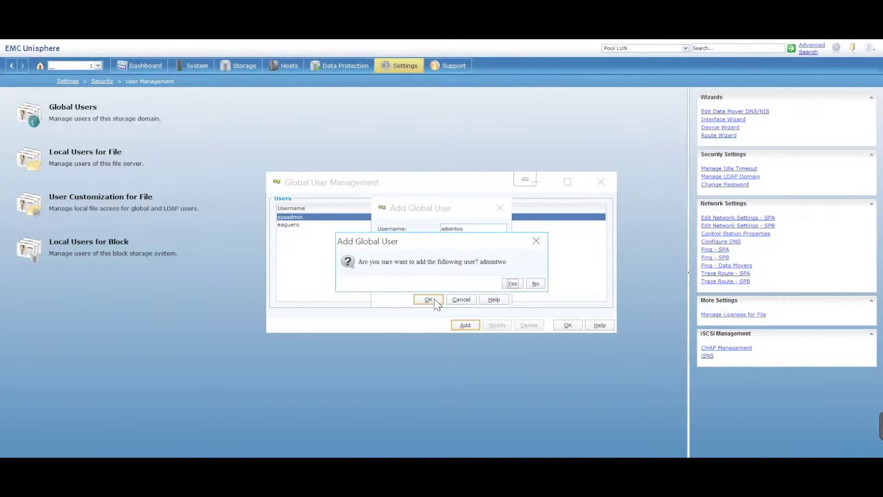
{"action": "left_click", "coordinate": [512, 284]}
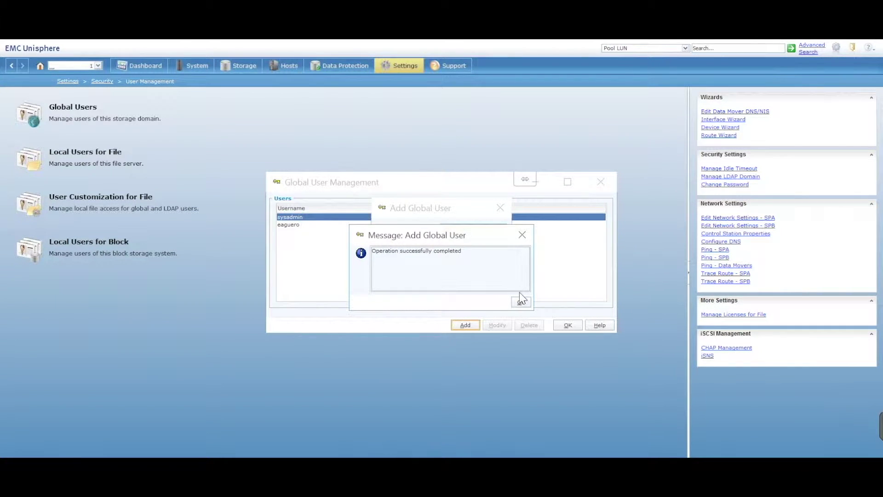
{"action": "left_click", "coordinate": [520, 302]}
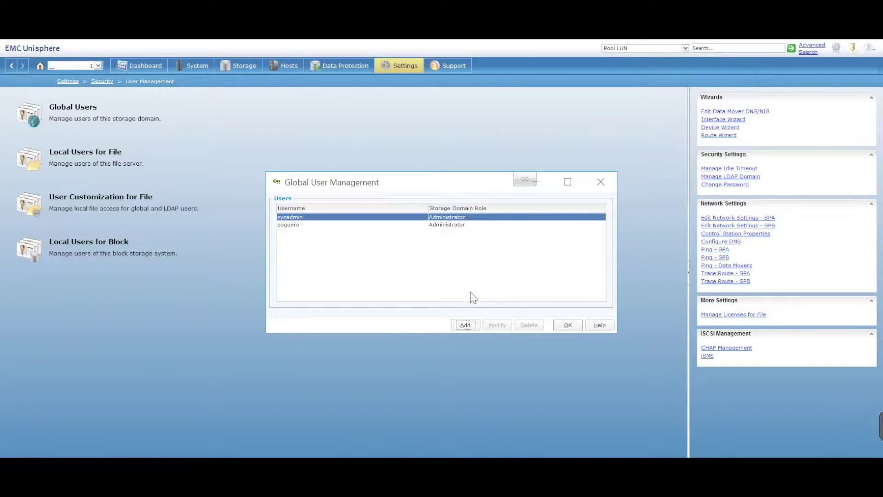
- Reopen the Global Users list to verify admintwo is listed, then close it
{"action": "left_click", "coordinate": [568, 325]}
{"action": "left_click", "coordinate": [121, 115]}
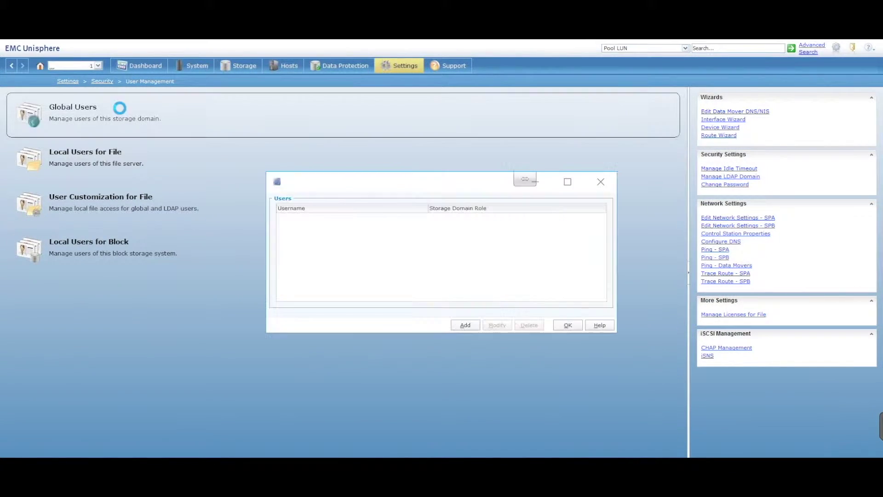
{"action": "left_click", "coordinate": [299, 236]}
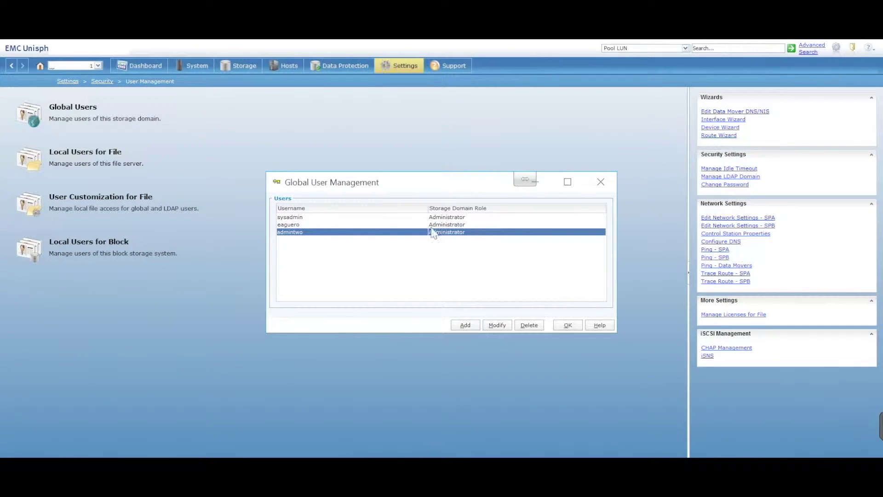
{"action": "left_click", "coordinate": [568, 325]}
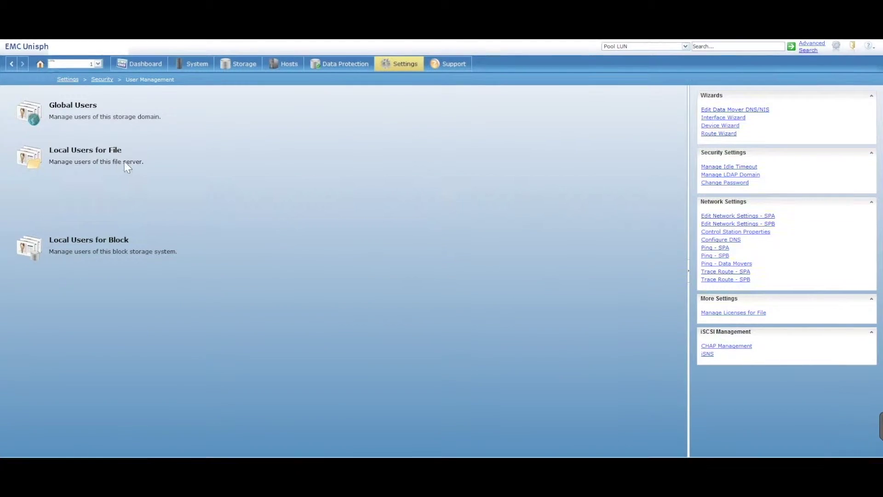
- Open Local Users for File, review its groups and roles, and start a new file user
{"action": "left_click", "coordinate": [132, 165]}
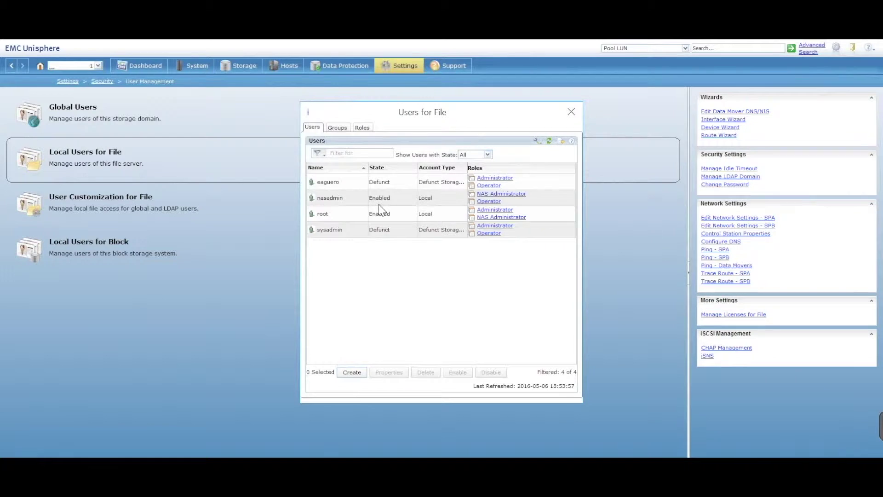
{"action": "left_click", "coordinate": [342, 130]}
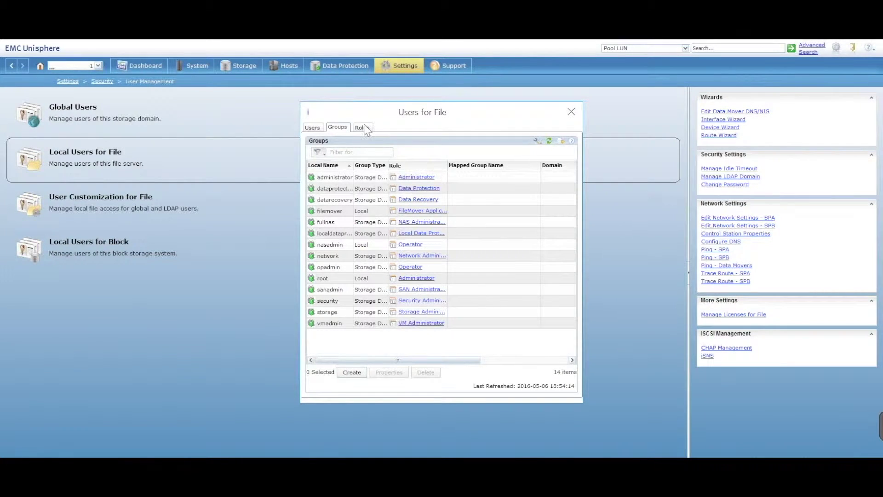
{"action": "left_click", "coordinate": [362, 128]}
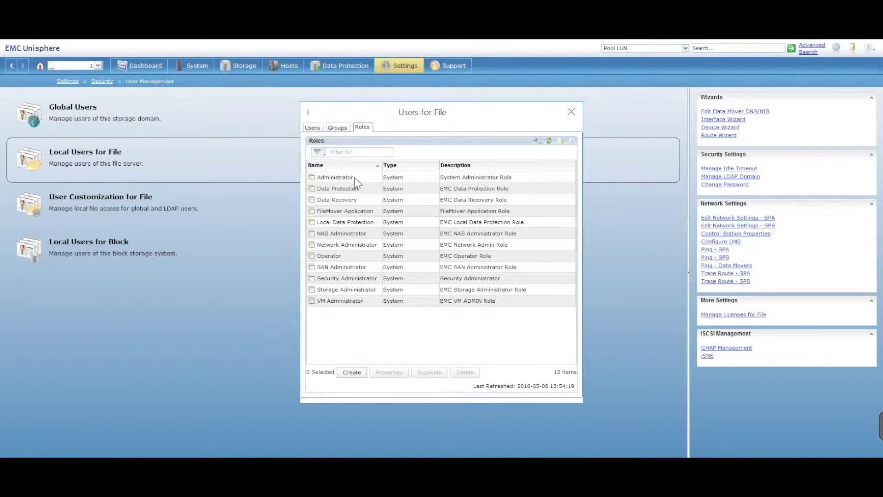
{"action": "left_click", "coordinate": [314, 128]}
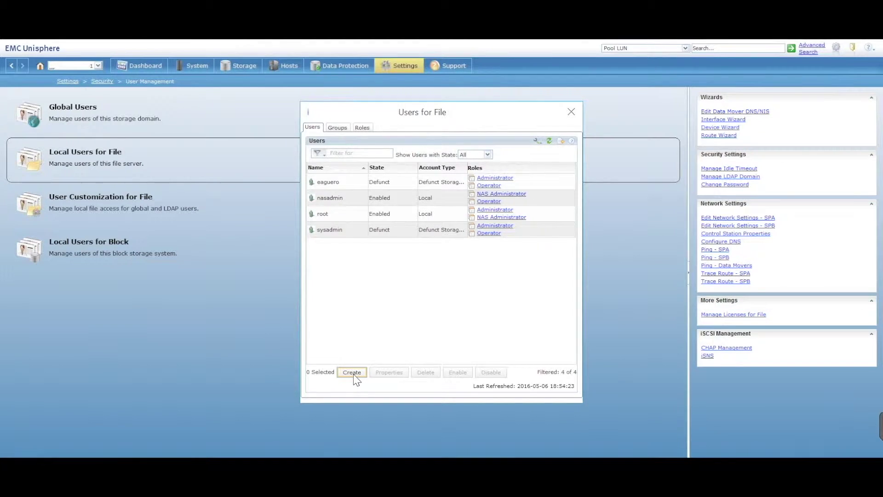
{"action": "left_click", "coordinate": [352, 373]}
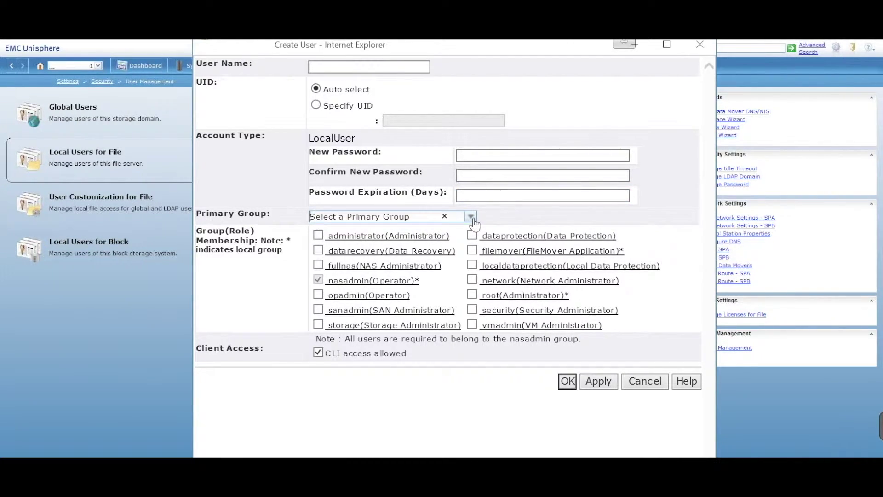
- Inspect the primary group list and administrator group membership without changing them
{"action": "left_click", "coordinate": [471, 218]}
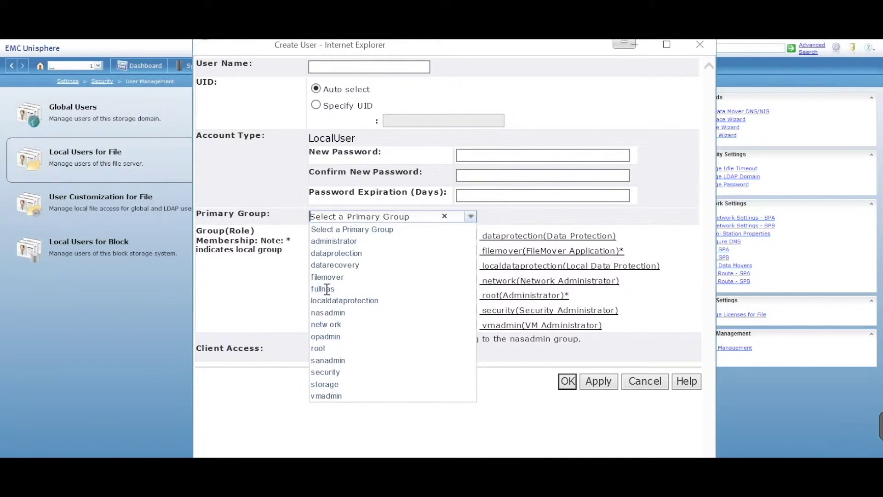
{"action": "left_click", "coordinate": [274, 195]}
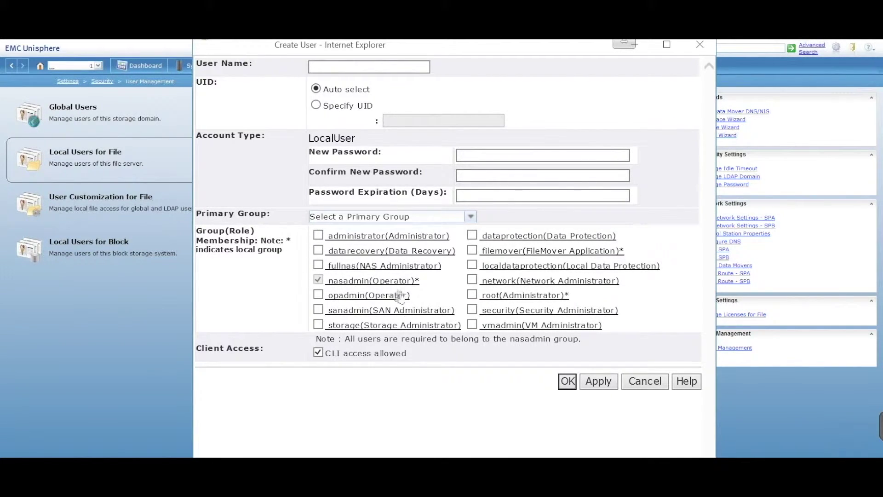
{"action": "left_click", "coordinate": [318, 236]}
{"action": "left_click", "coordinate": [319, 237]}
- Enter user name fileuser, the password and its confirmation, and a 20-day expiration
{"action": "left_click", "coordinate": [336, 65]}
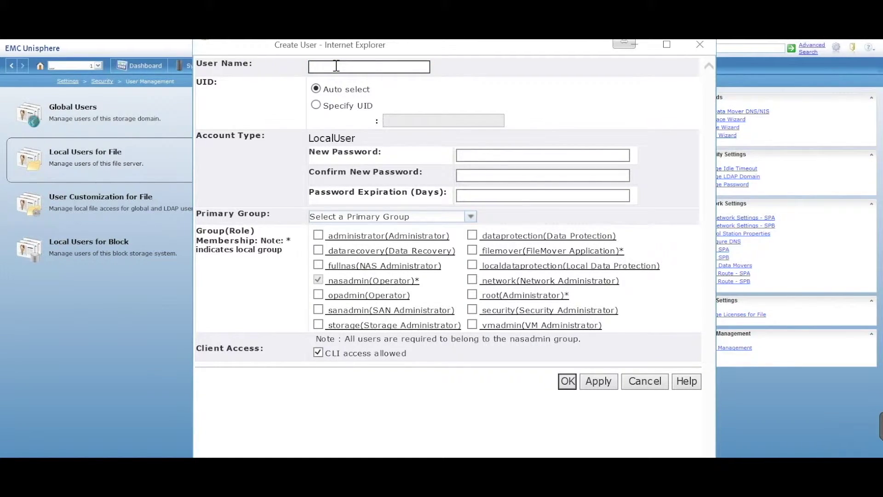
{"action": "type", "text": "fileuser"}
{"action": "left_click", "coordinate": [469, 153]}
{"action": "type", "text": "P"}
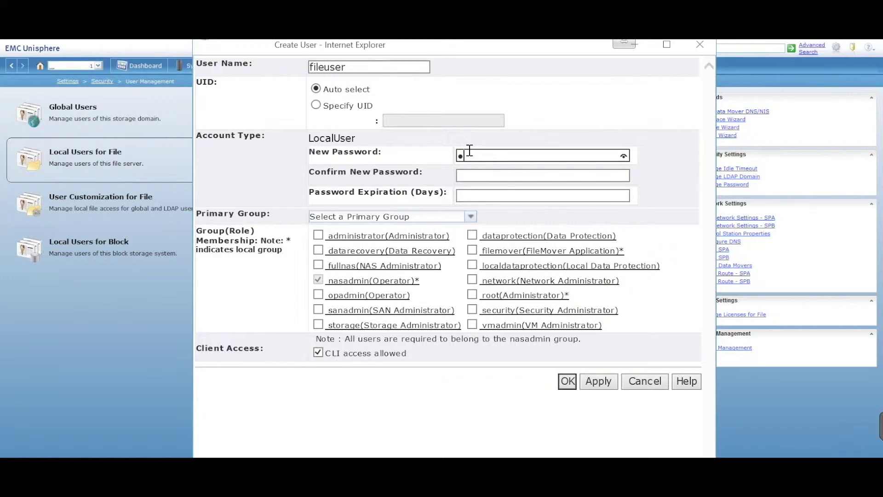
{"action": "type", "text": "assword"}
{"action": "key", "text": "Tab"}
{"action": "type", "text": "Pas"}
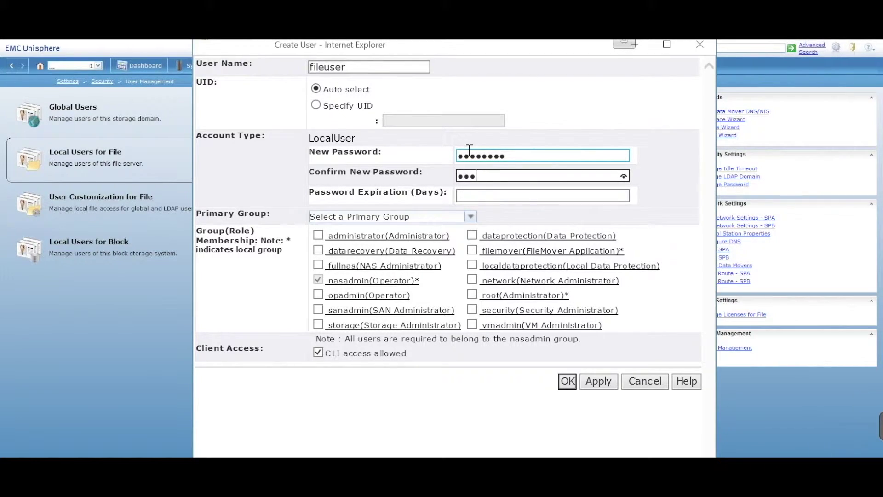
{"action": "type", "text": "sword"}
{"action": "left_click", "coordinate": [475, 195]}
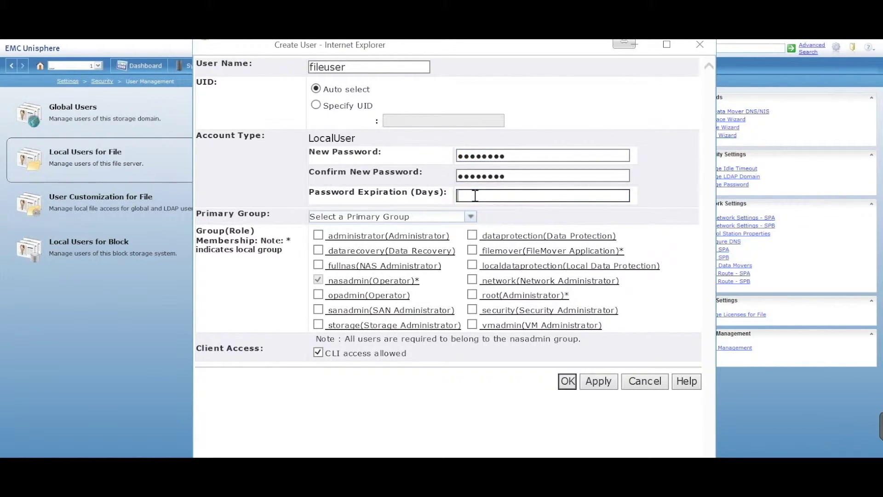
{"action": "type", "text": "20"}
- Set nasadmin as the primary group and finish creating fileuser, acknowledging the alerts
{"action": "left_click", "coordinate": [568, 382]}
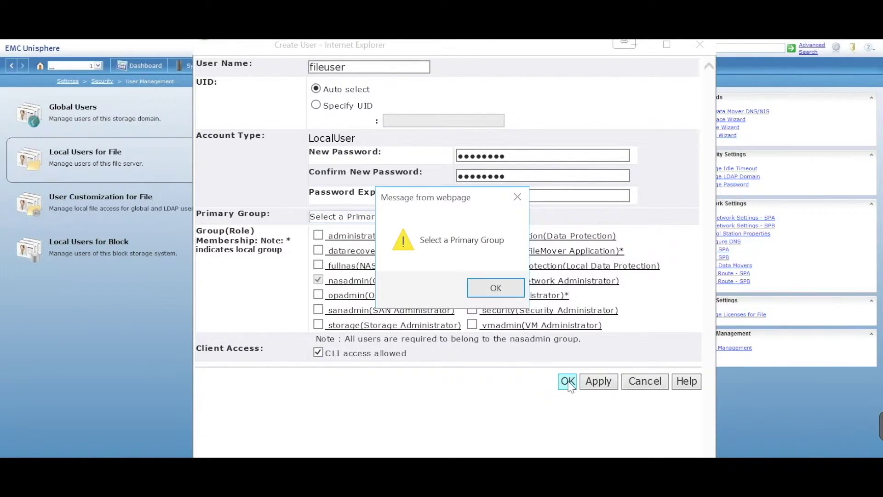
{"action": "left_click", "coordinate": [496, 287]}
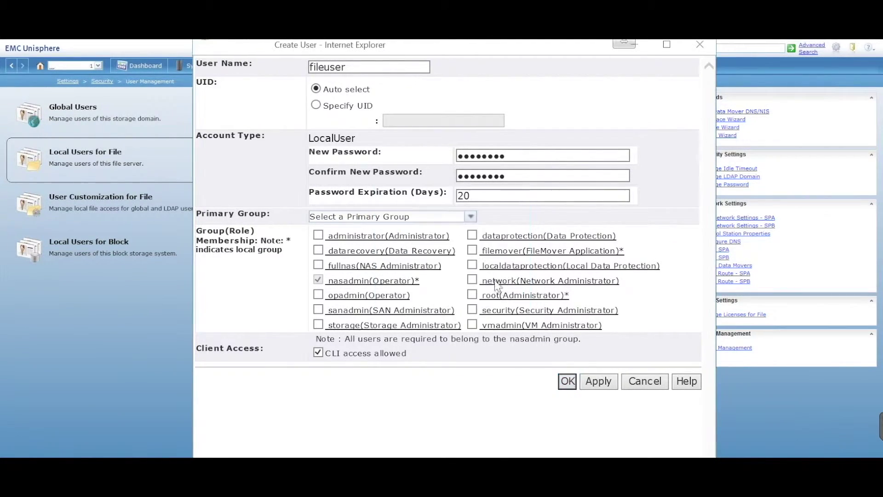
{"action": "left_click", "coordinate": [471, 217]}
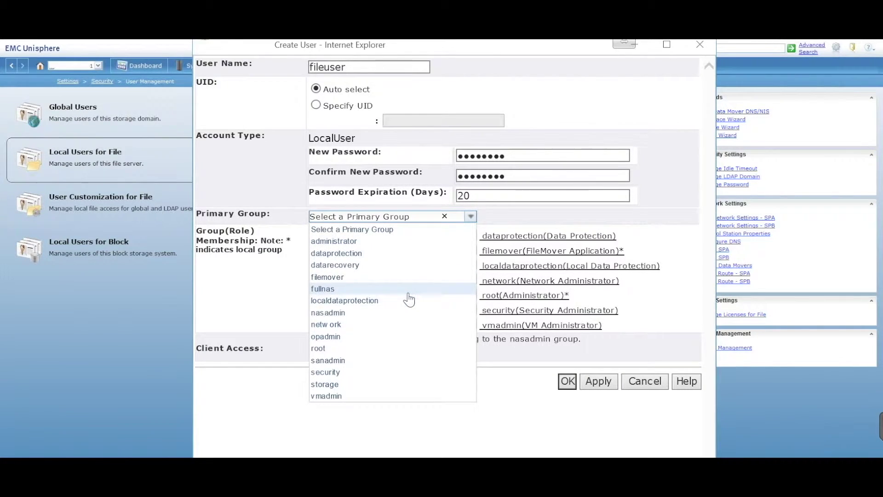
{"action": "left_click", "coordinate": [343, 314]}
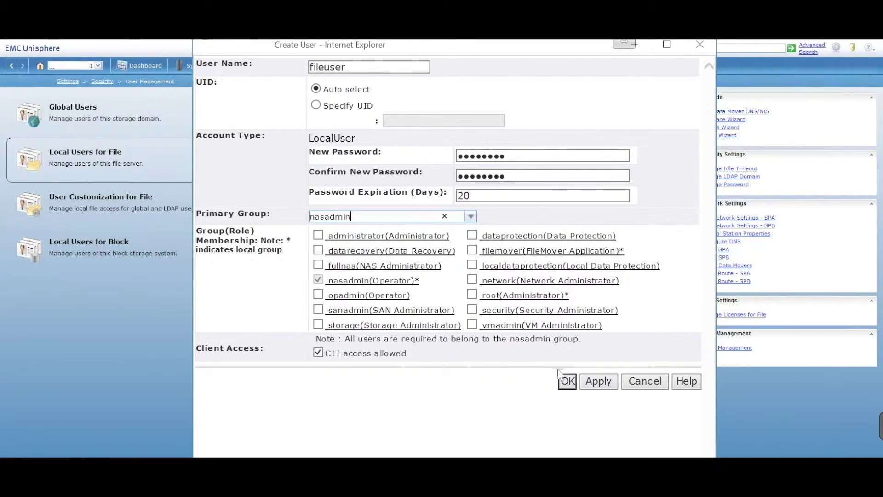
{"action": "left_click", "coordinate": [566, 381]}
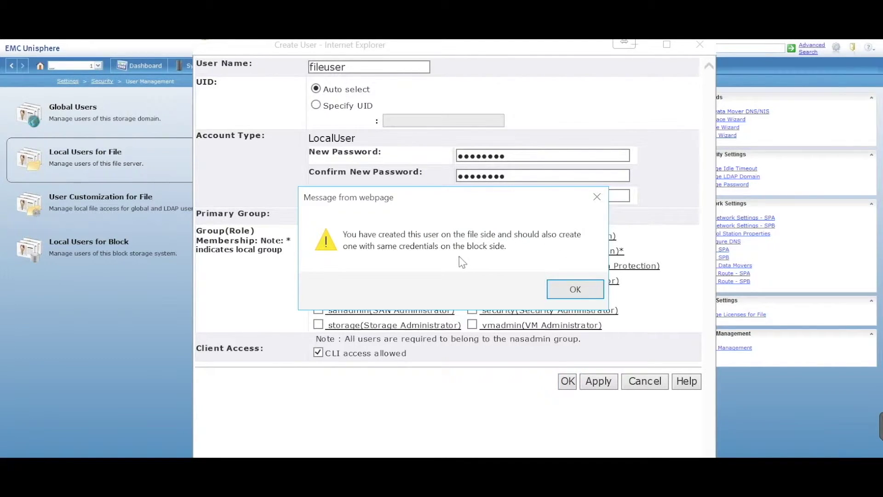
{"action": "left_click", "coordinate": [574, 290]}
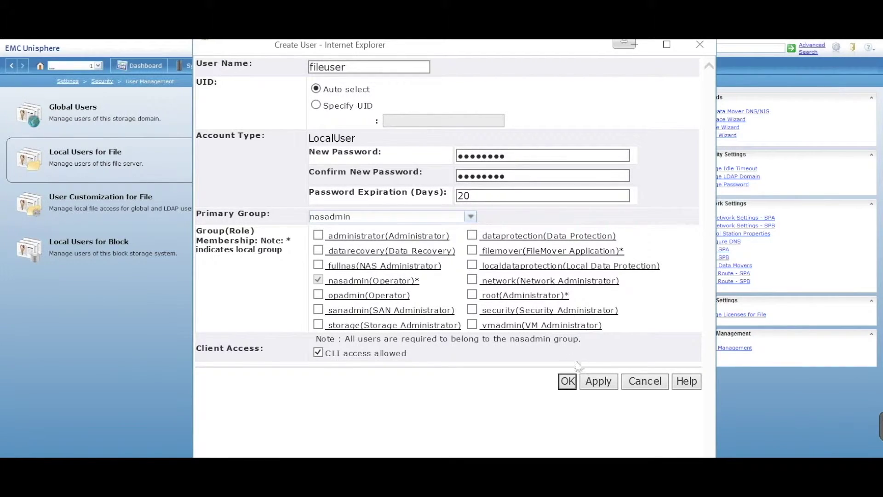
{"action": "left_click", "coordinate": [566, 383]}
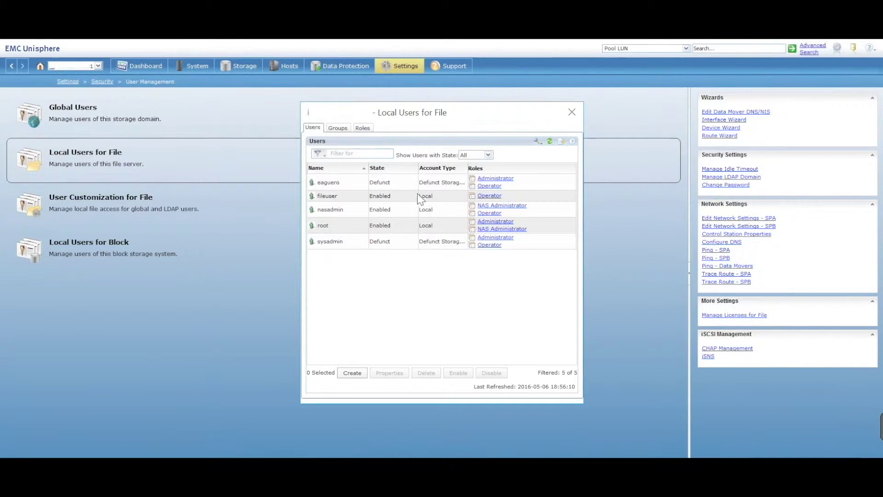
- Close the file users list, then review and close the Local Users for Block list
{"action": "left_click", "coordinate": [574, 112]}
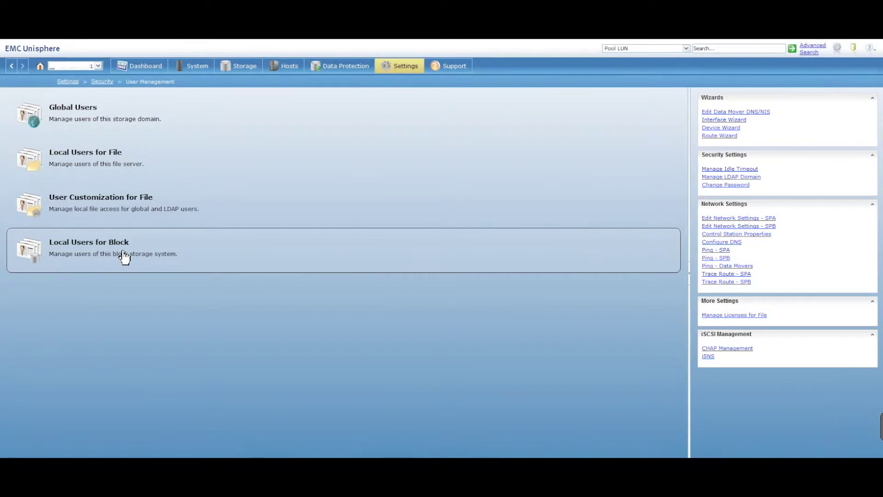
{"action": "left_click", "coordinate": [124, 254]}
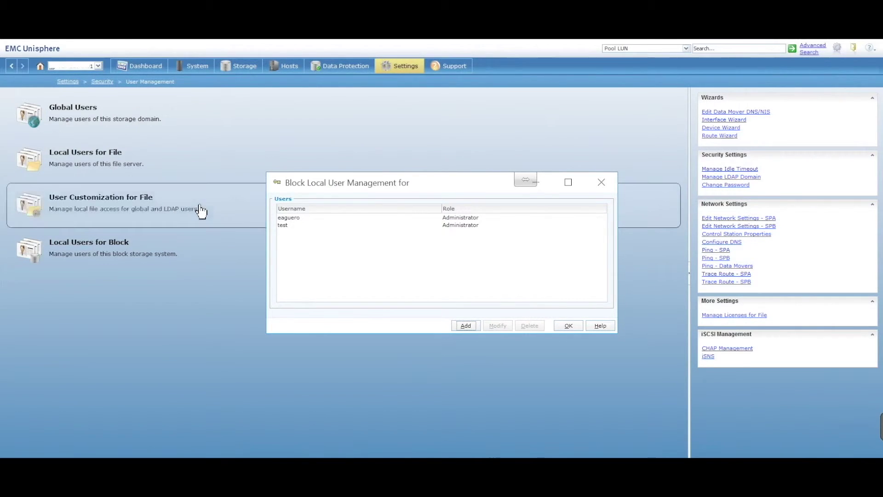
{"action": "left_click", "coordinate": [233, 215]}
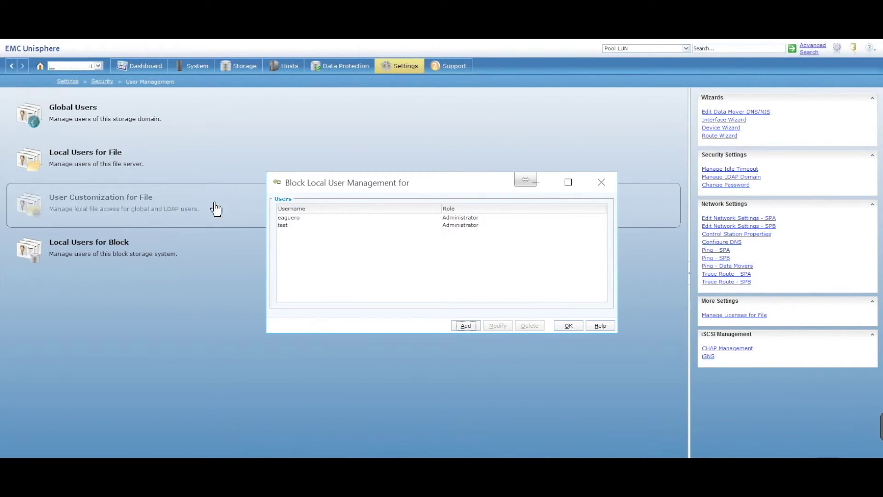
{"action": "left_click", "coordinate": [92, 162]}
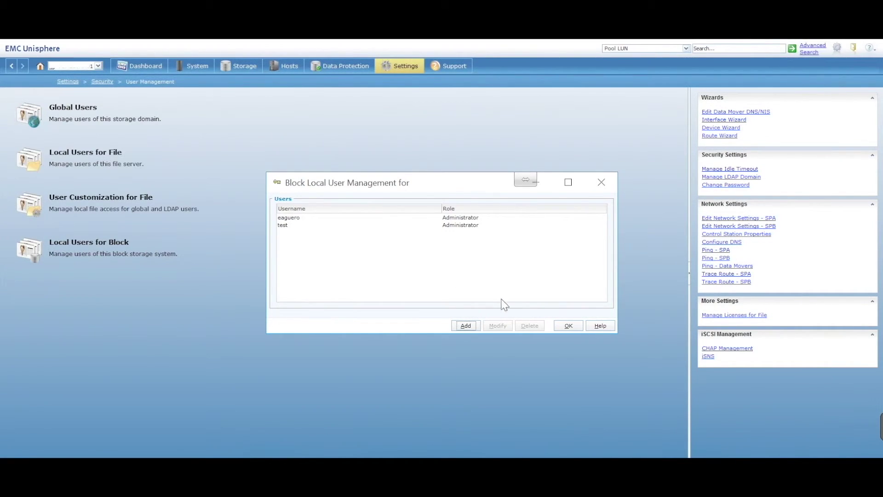
{"action": "left_click", "coordinate": [602, 182]}
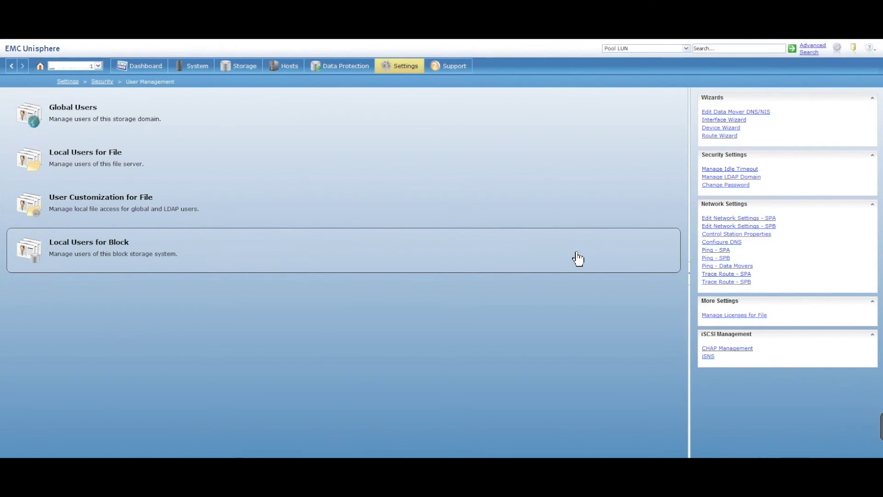